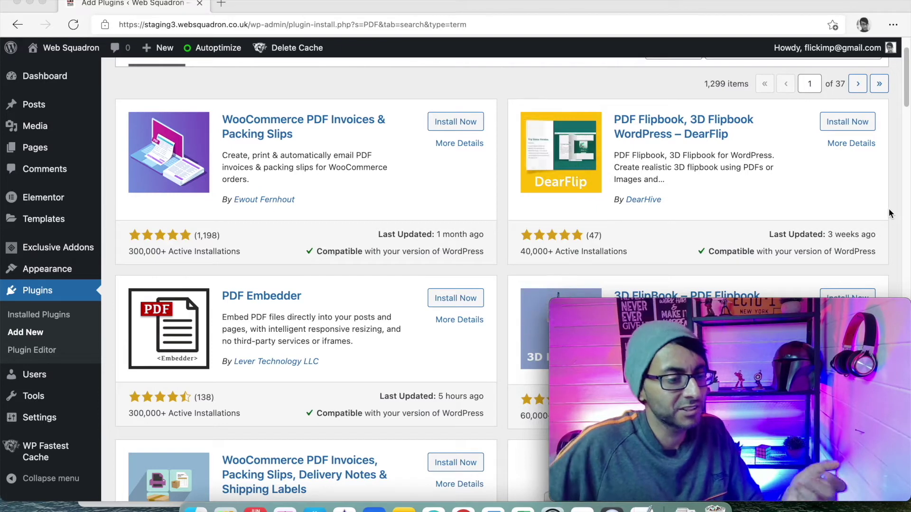
Open the attachment details of WS-One-Page-The-Simple-Website-Checklist.pdf in the Media Library
scroll(281, 331, down, 1)
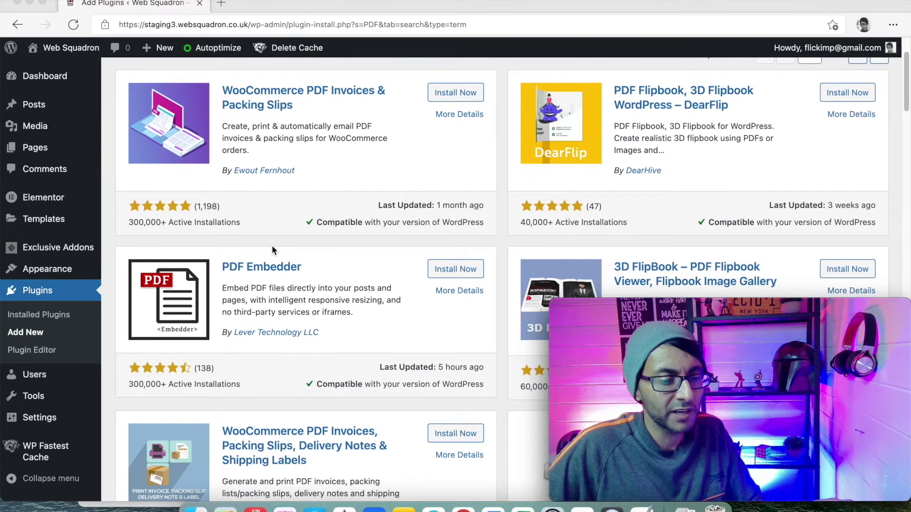
scroll(282, 291, down, 5)
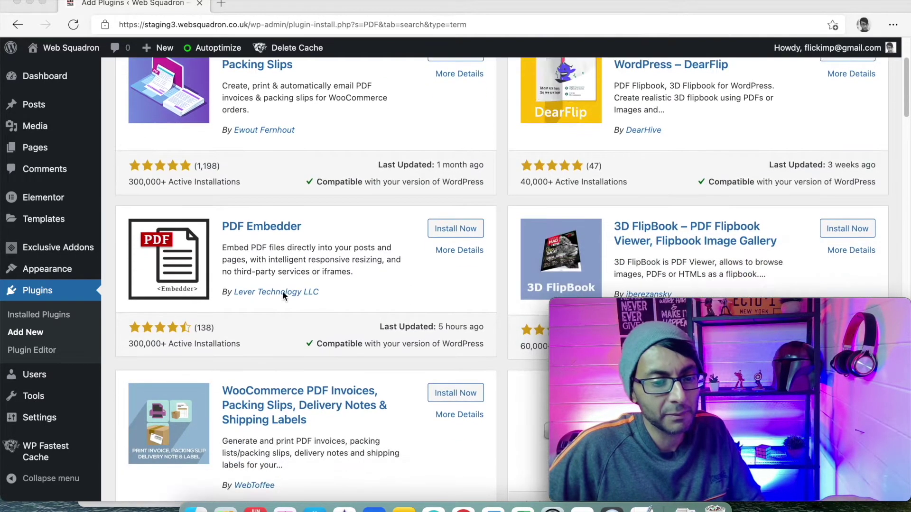
scroll(455, 246, down, 20)
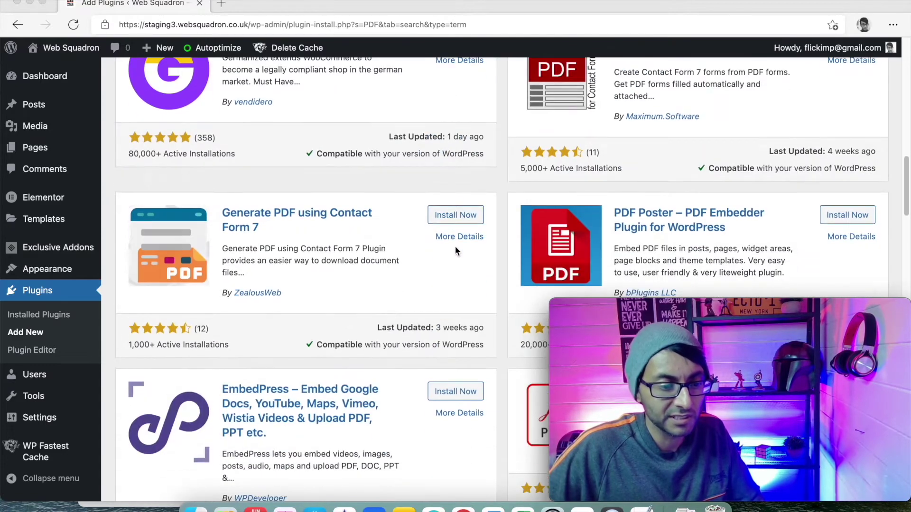
scroll(454, 246, up, 20)
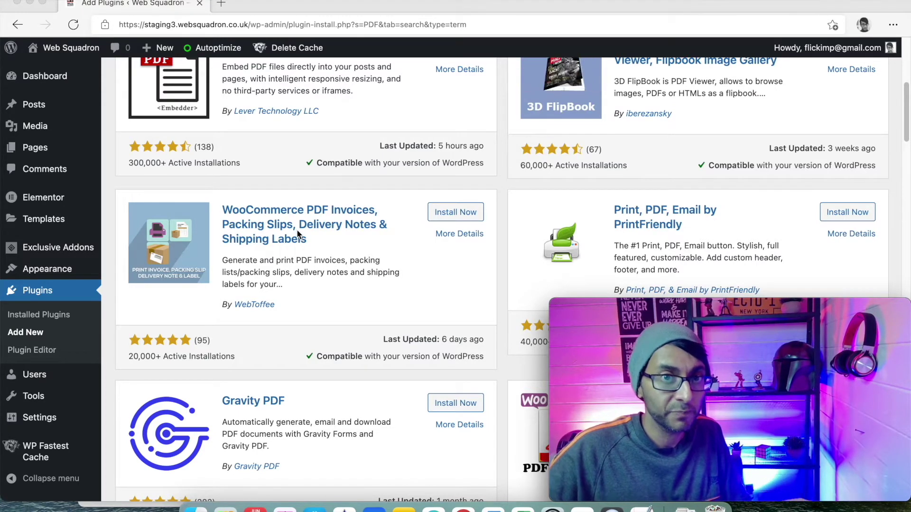
mouse_move(40, 130)
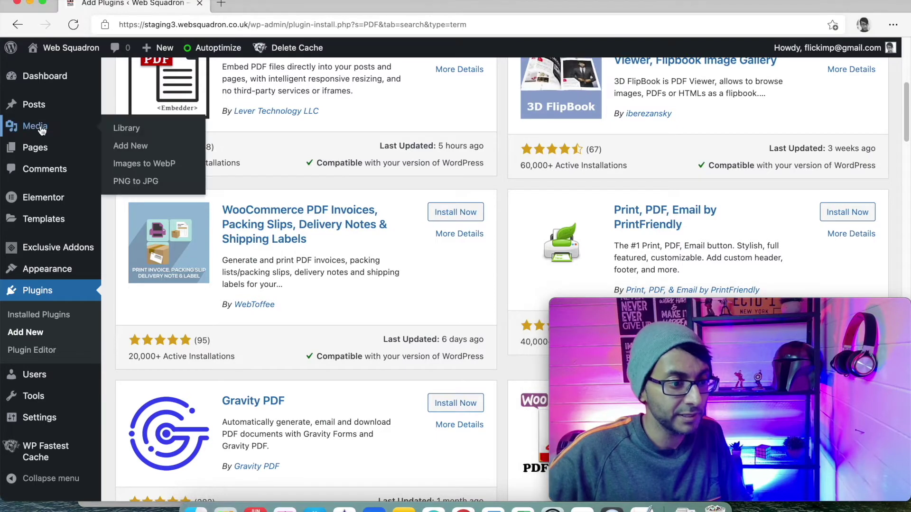
click(129, 127)
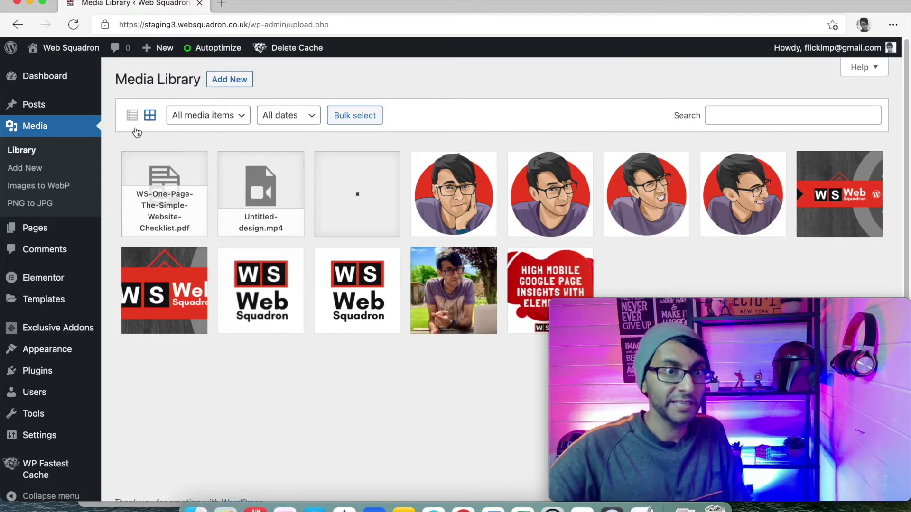
click(179, 215)
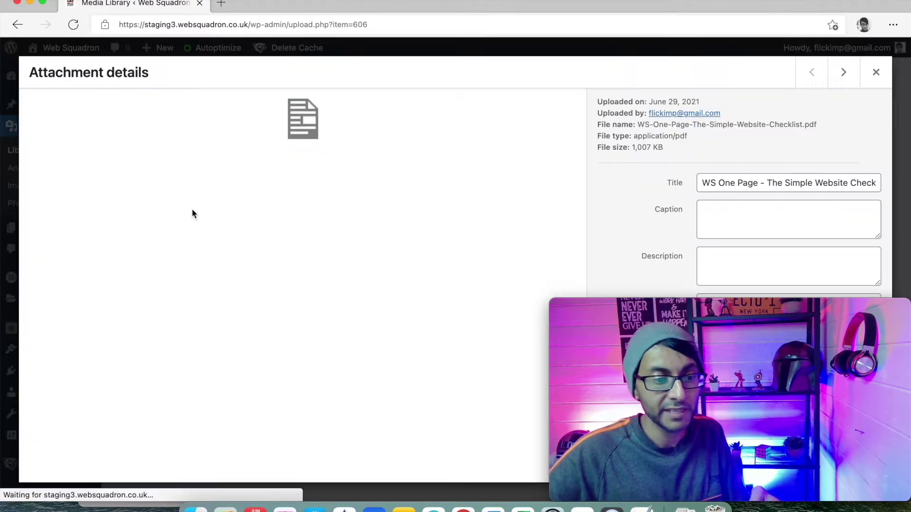
Copy the checklist PDF's file URL, then close the attachment details
drag(751, 303, 432, 303)
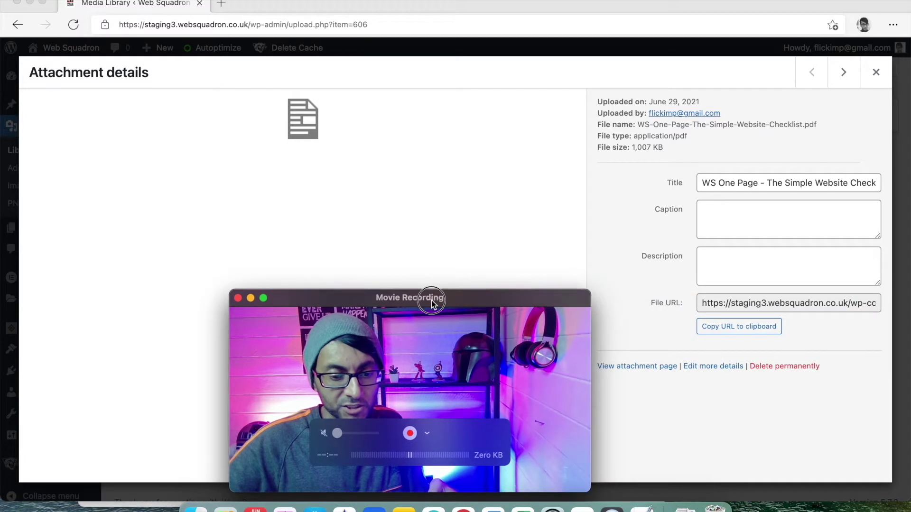
click(744, 326)
drag(545, 313, 850, 311)
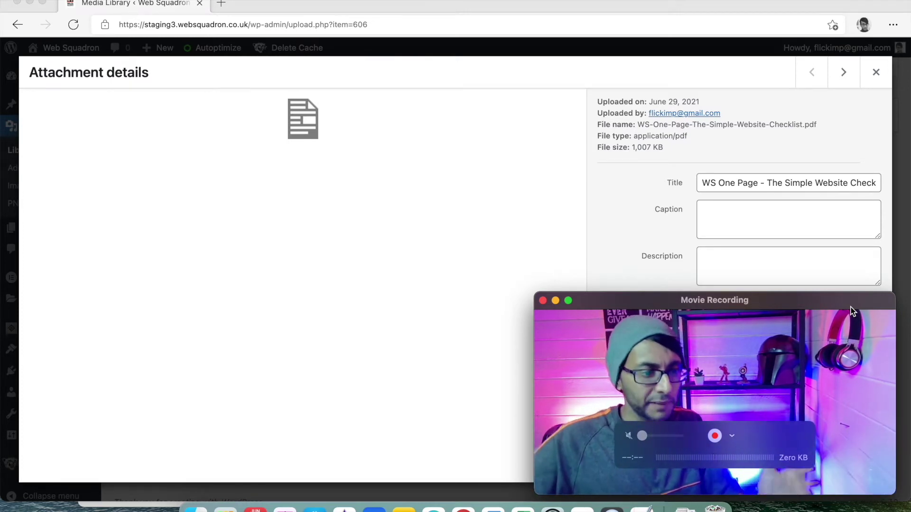
click(875, 72)
click(875, 72)
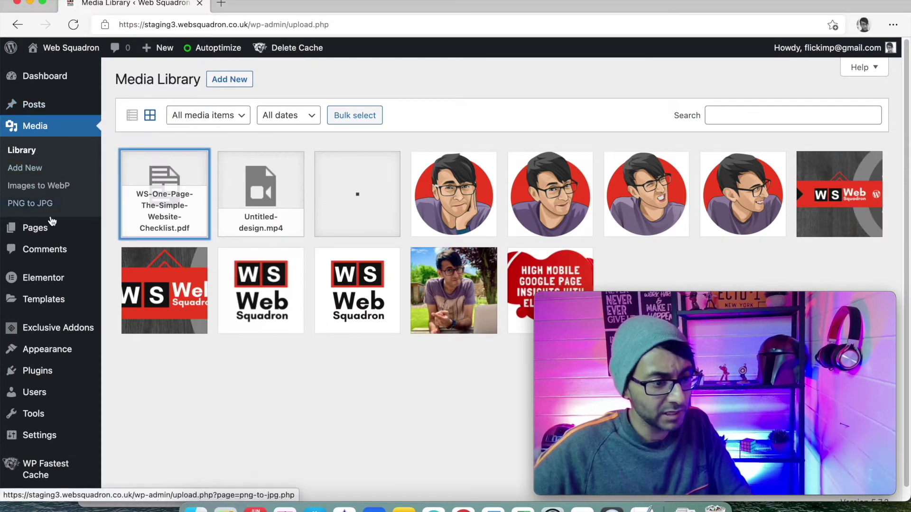
Edit the Widget page with Elementor and paste the checklist PDF's URL into its text block
mouse_move(51, 231)
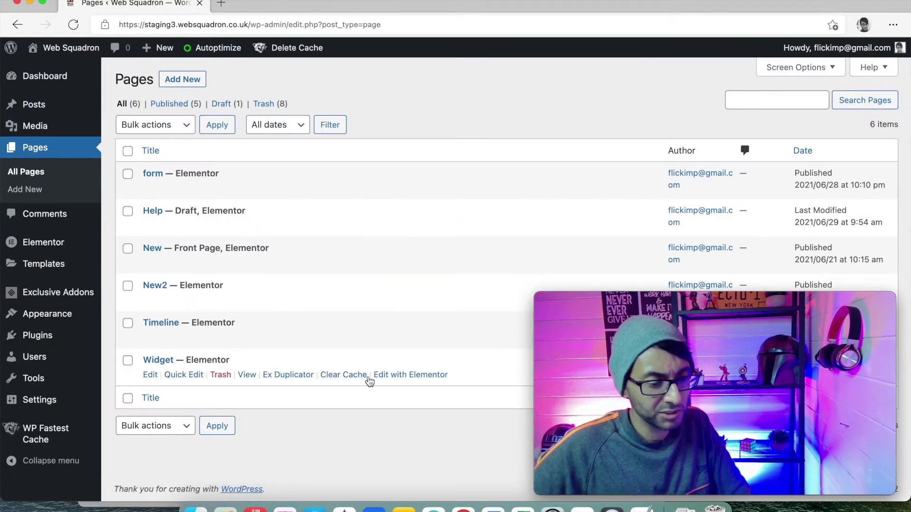
click(401, 376)
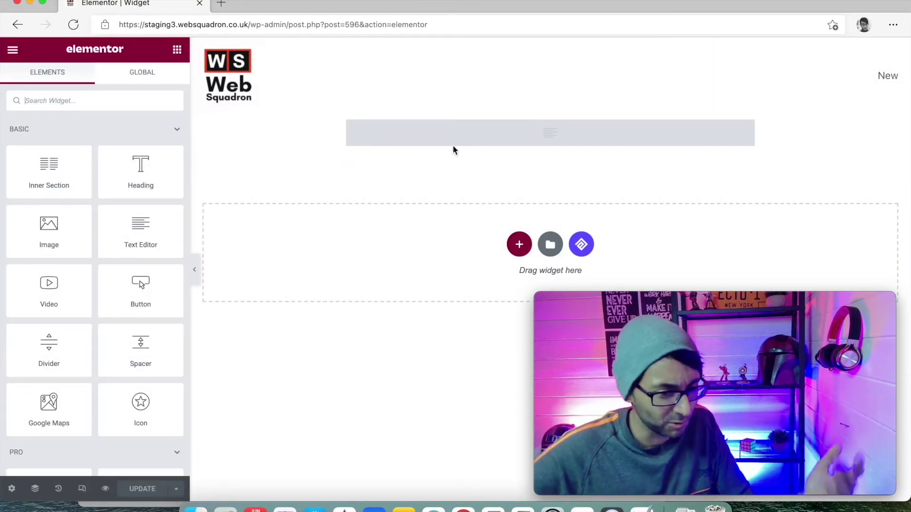
click(748, 130)
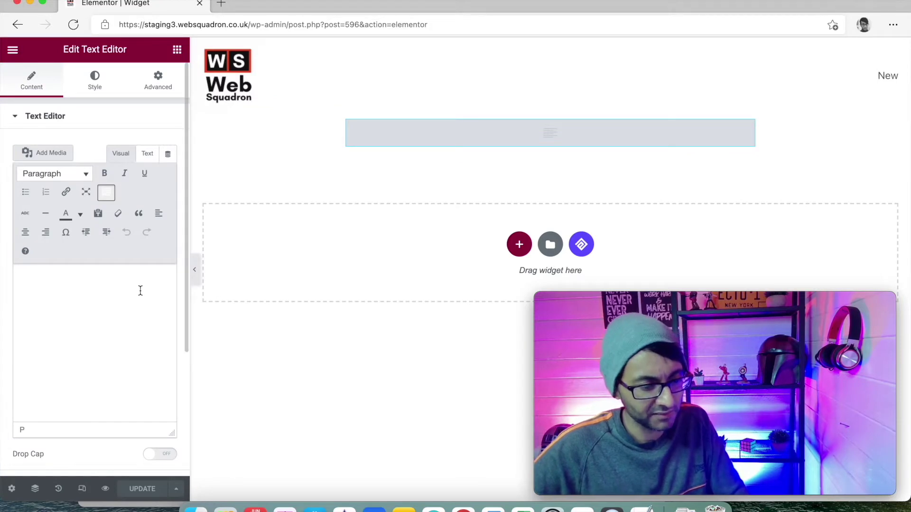
key(super+v)
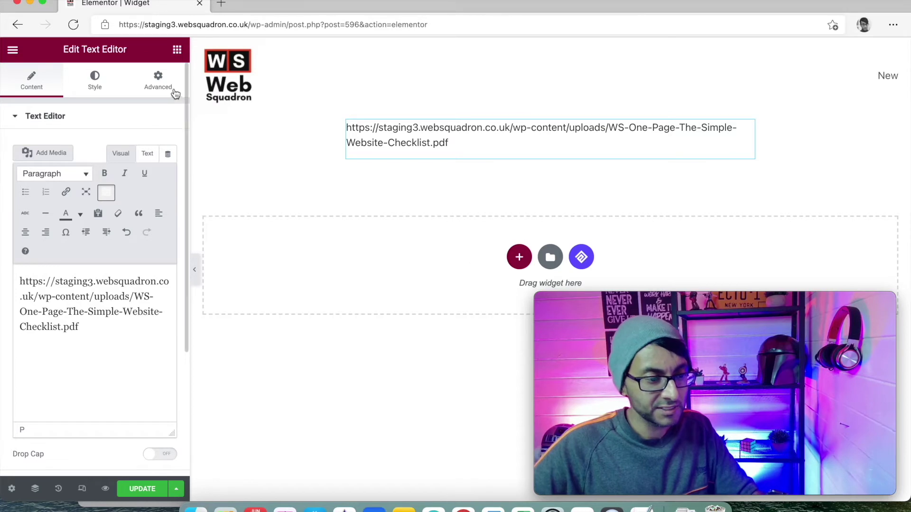
Drop an HTML widget below the URL text and set its section's content width to 600
click(176, 50)
text(html)
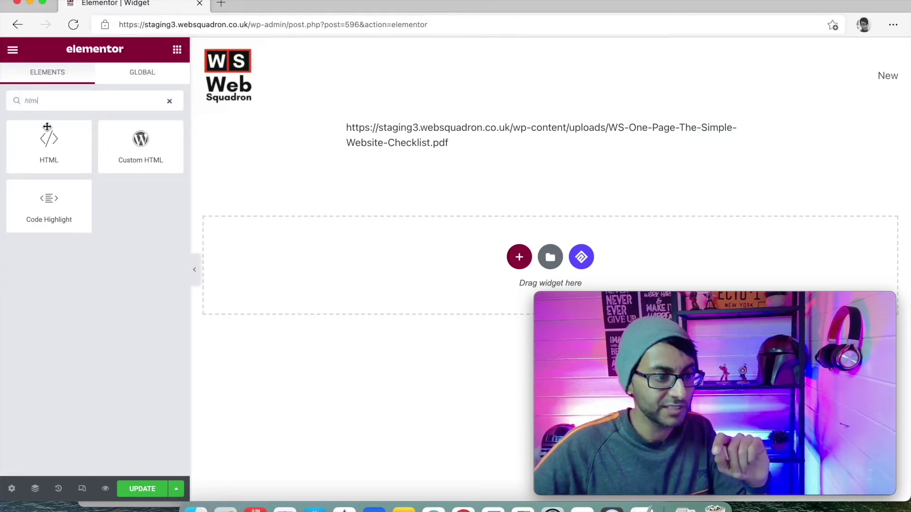
drag(45, 138, 505, 257)
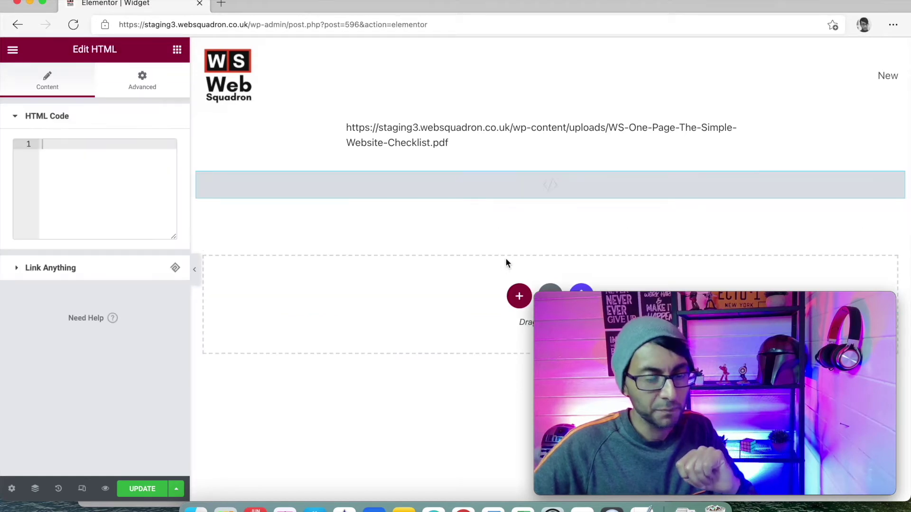
click(550, 159)
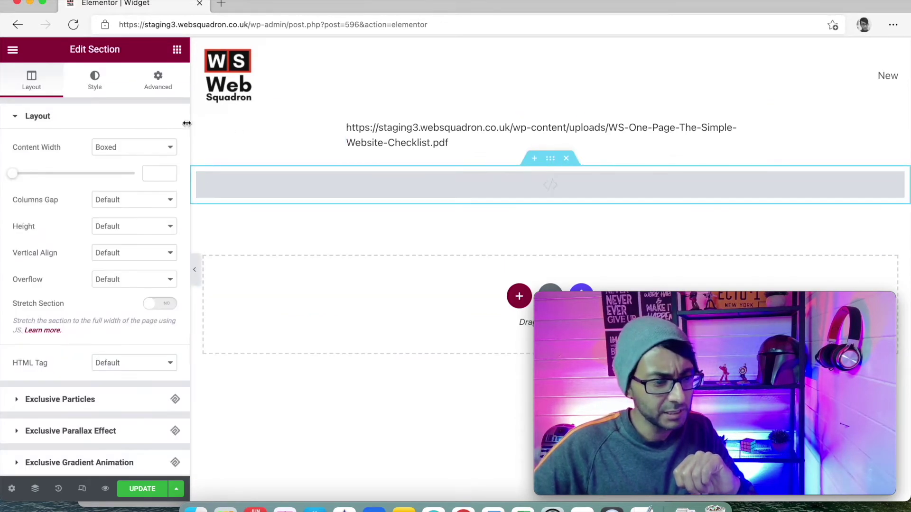
text(600)
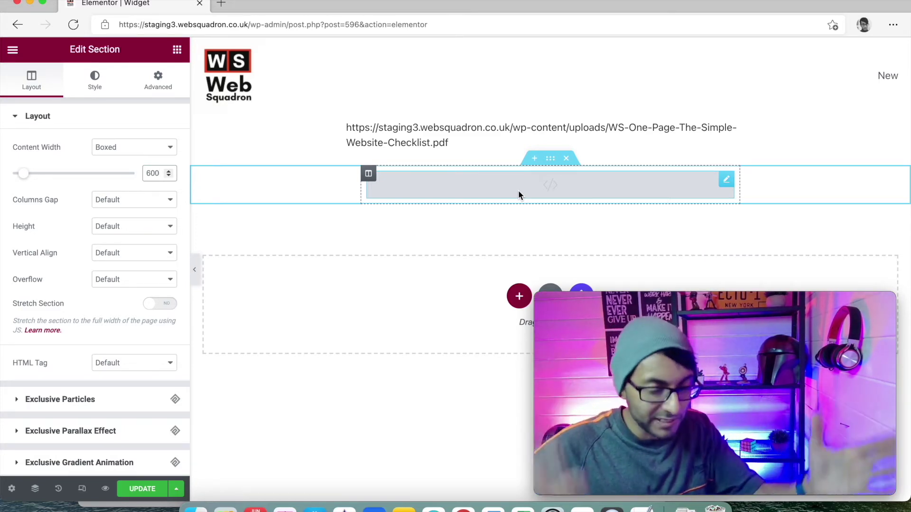
Review the TextEdit embed snippet (placeholder source, width 600, height 940) and copy all of it
mouse_move(583, 352)
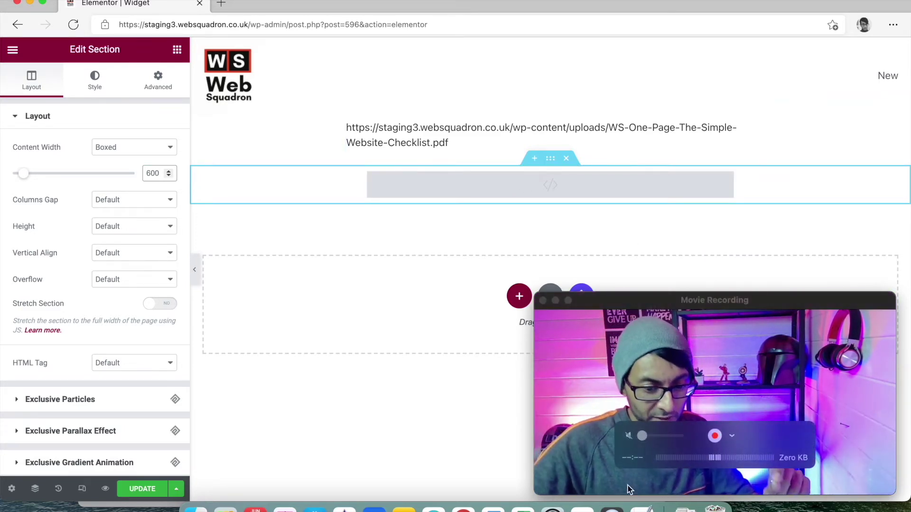
click(641, 508)
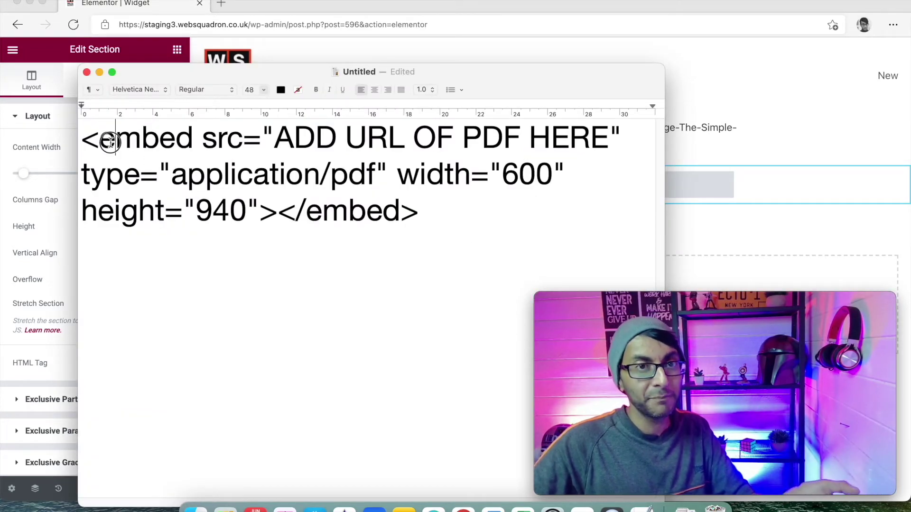
drag(114, 143, 194, 153)
click(441, 216)
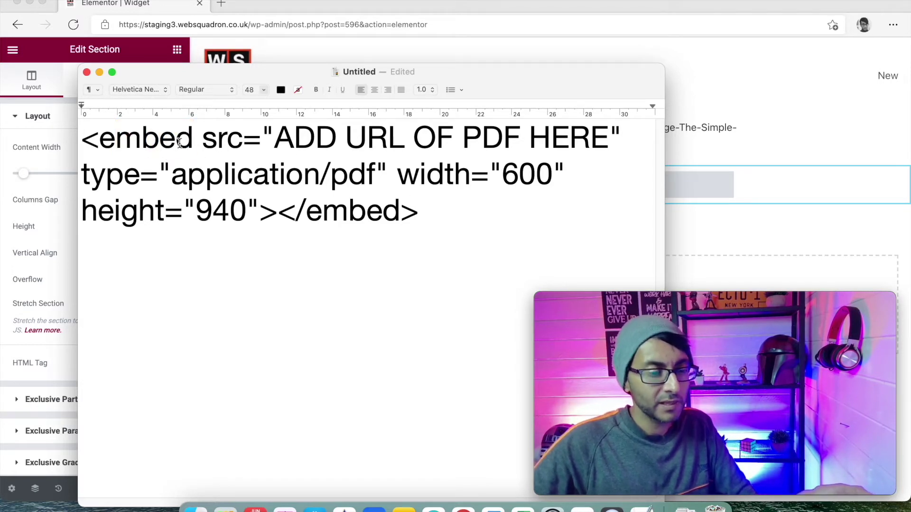
drag(134, 138, 217, 142)
drag(282, 138, 616, 149)
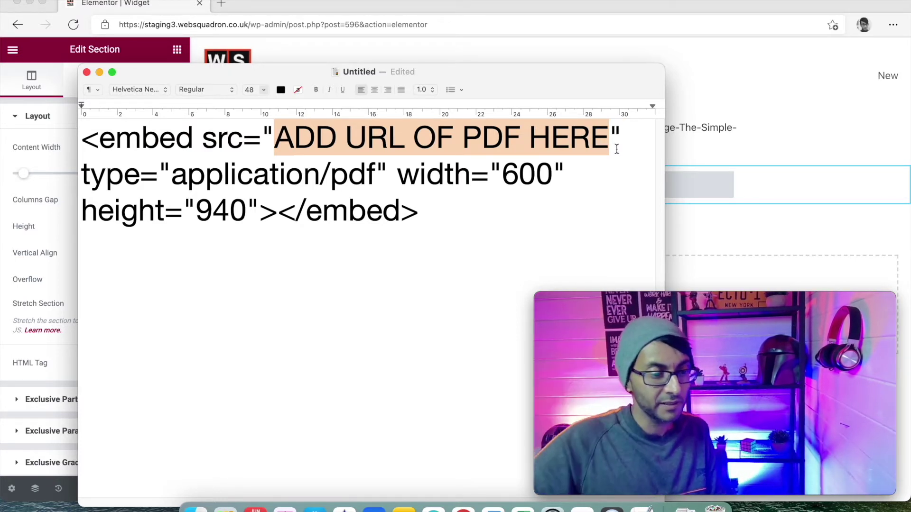
drag(189, 178, 459, 205)
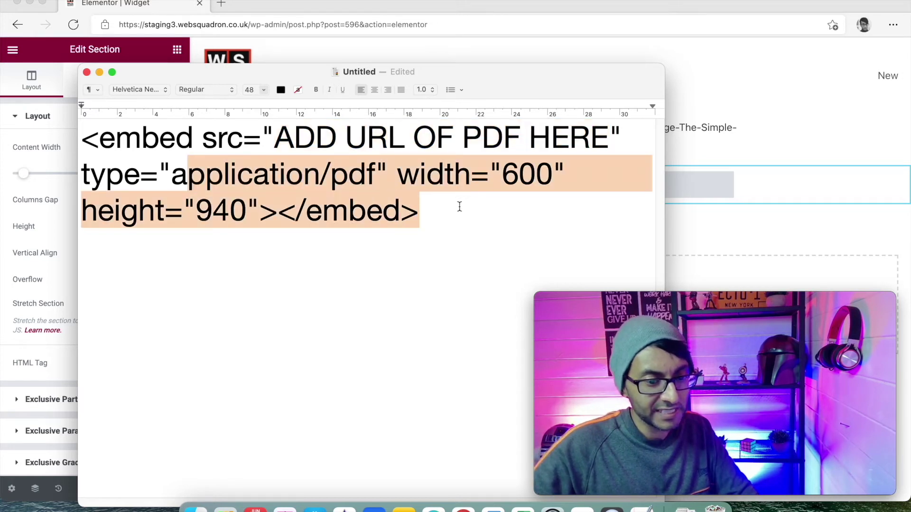
click(476, 213)
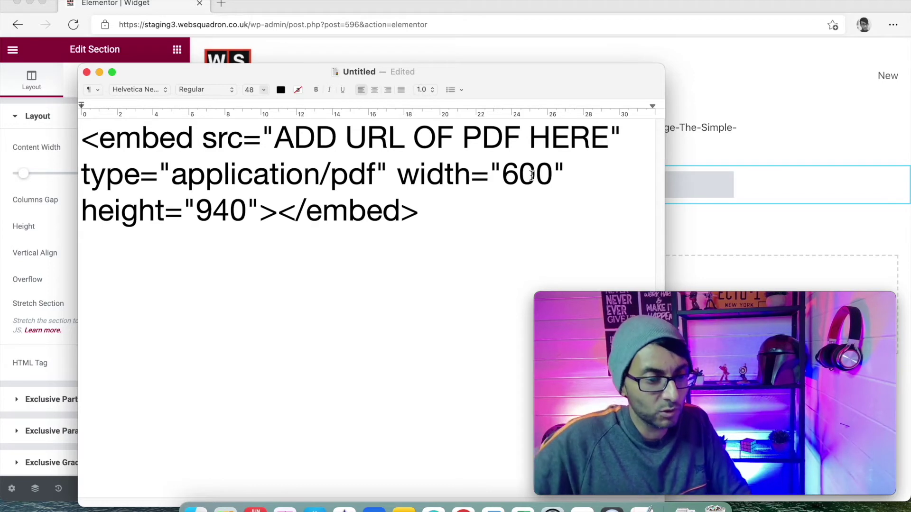
drag(482, 219, 91, 137)
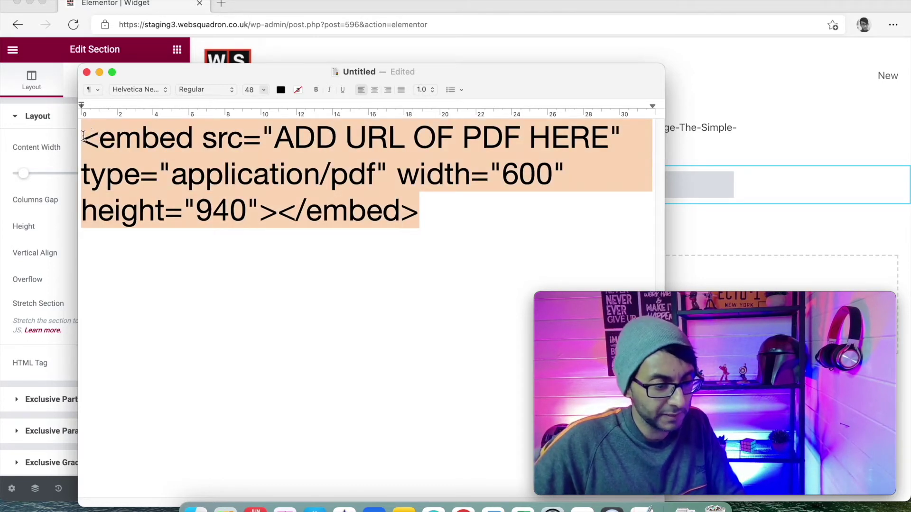
Paste the embed code into the HTML widget's code box, then select the PDF URL text
click(737, 86)
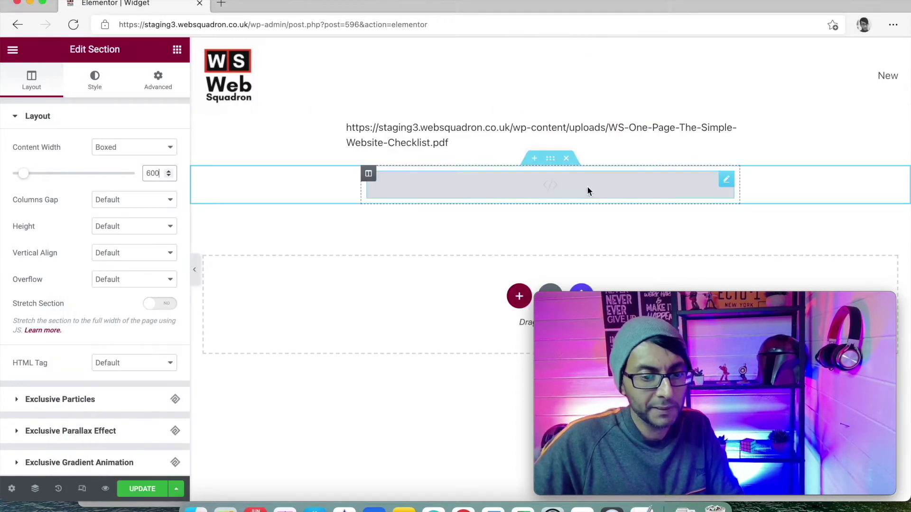
click(587, 185)
click(131, 176)
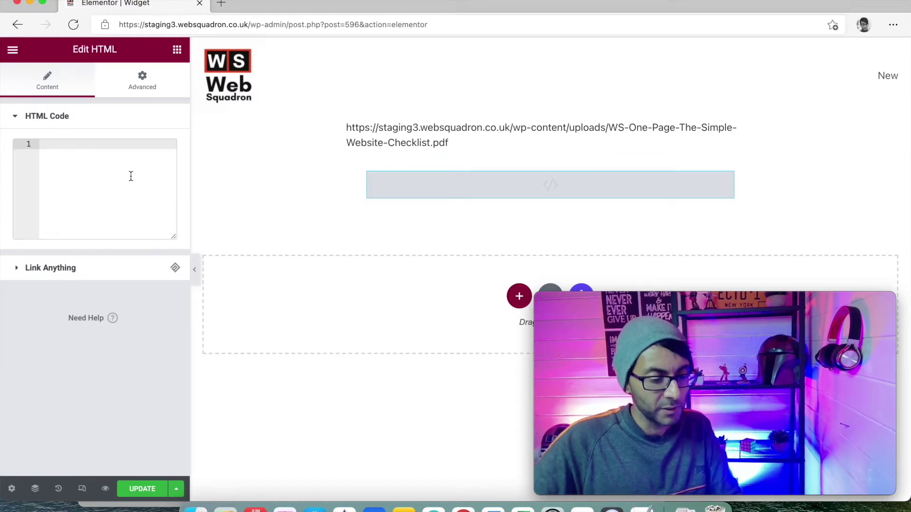
key(super+v)
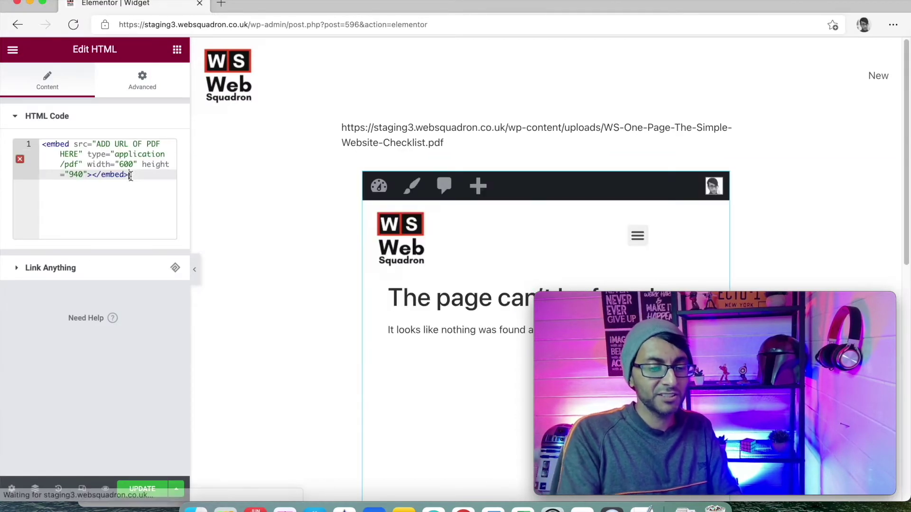
drag(699, 310, 758, 324)
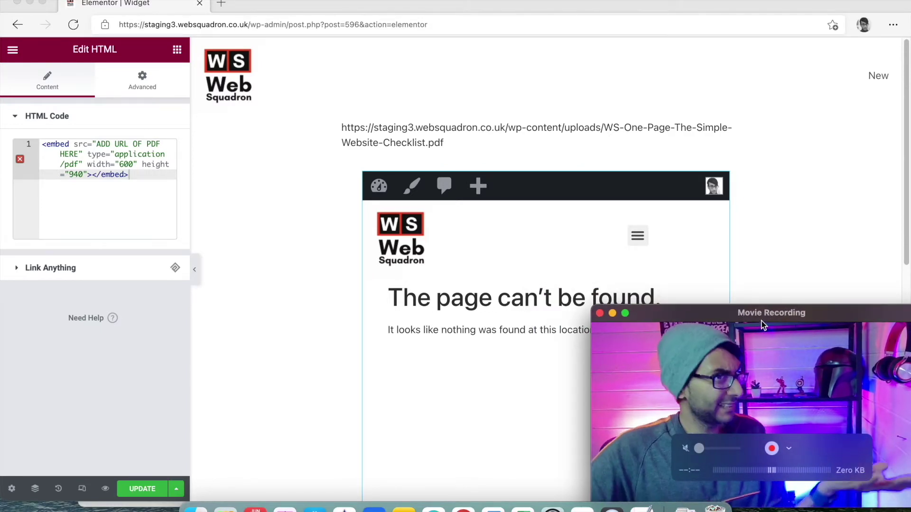
click(405, 137)
drag(109, 338, 2, 271)
key(super+c)
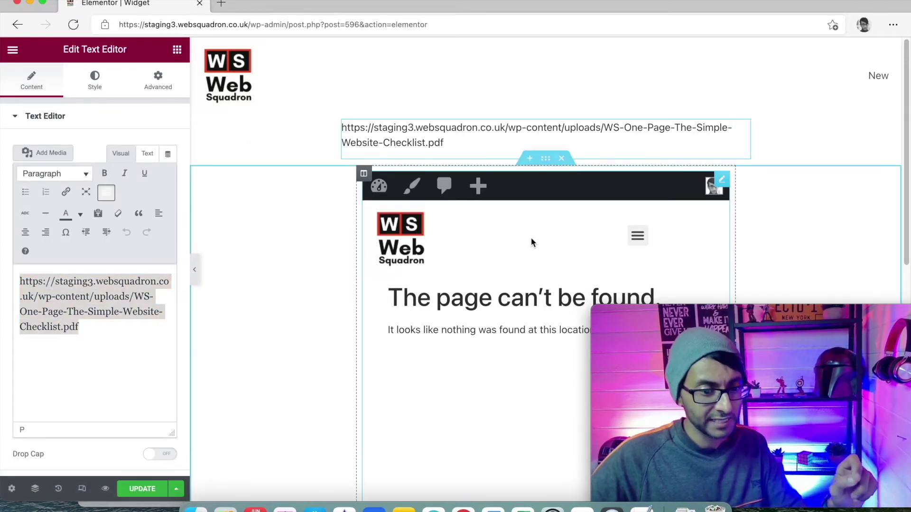
Replace the ADD URL OF PDF HERE placeholder in the embed code with the checklist PDF's URL
click(723, 184)
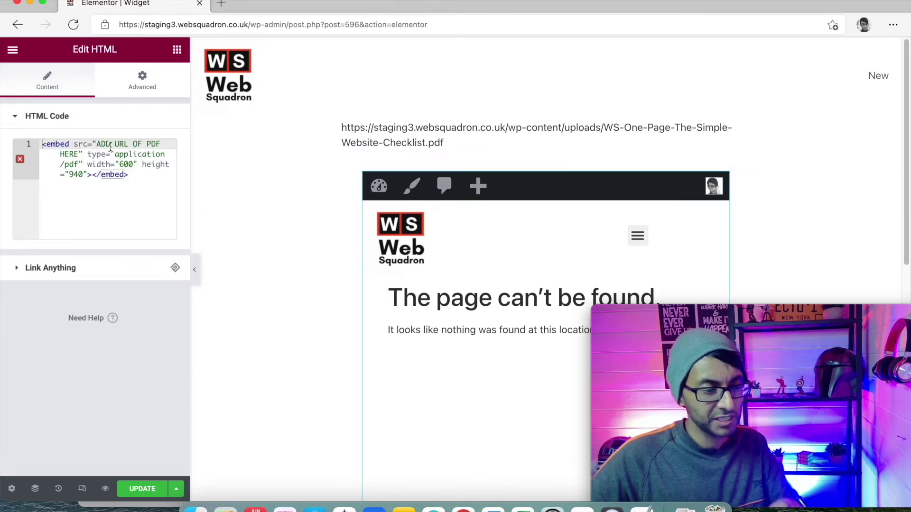
drag(97, 146, 116, 152)
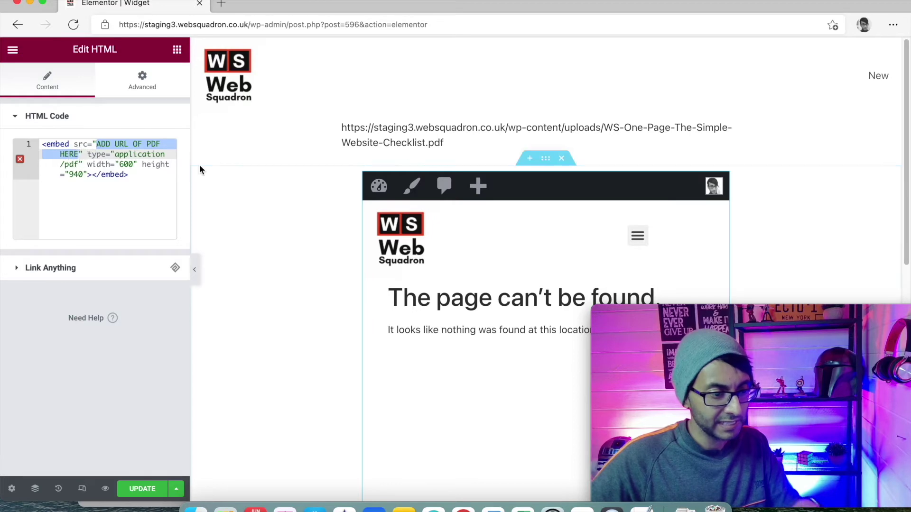
key(super+v)
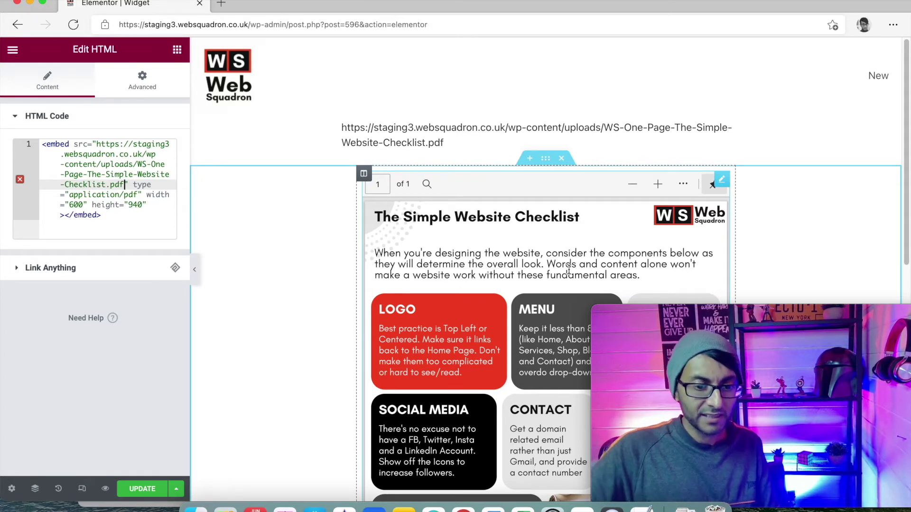
scroll(709, 247, down, 6)
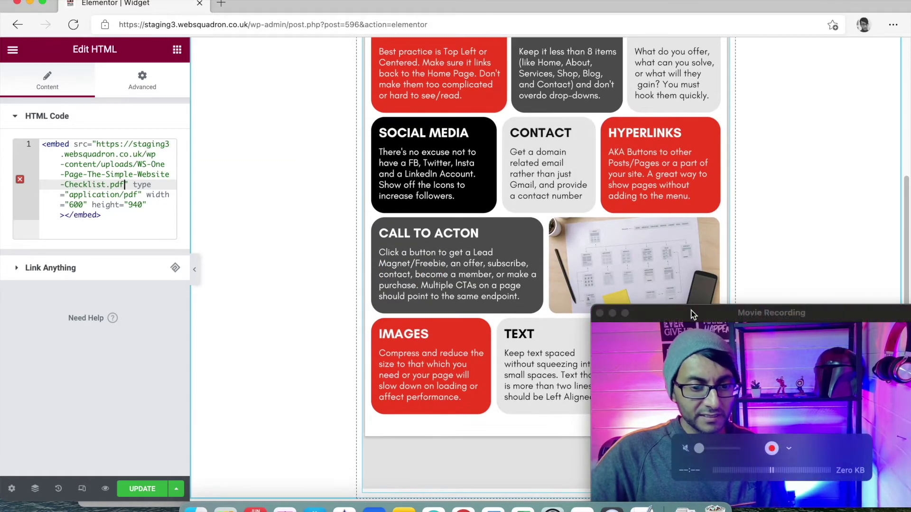
drag(703, 312, 856, 246)
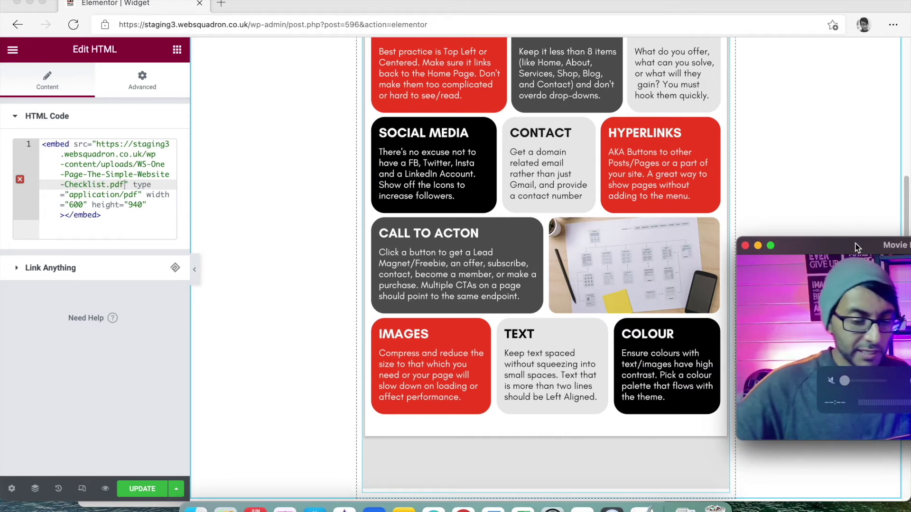
scroll(683, 231, up, 3)
scroll(683, 232, down, 7)
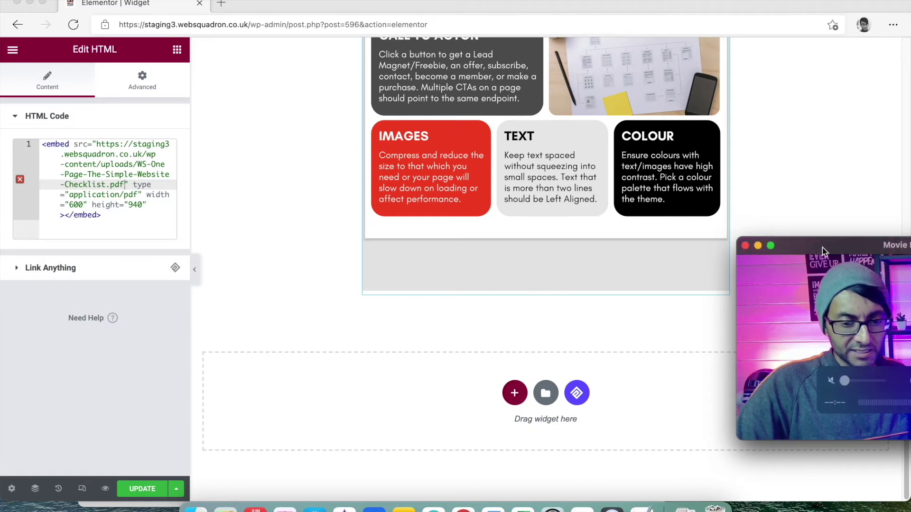
drag(822, 248, 672, 313)
scroll(545, 269, up, 6)
Change the embed code's height value from 940 to 880
scroll(687, 161, up, 4)
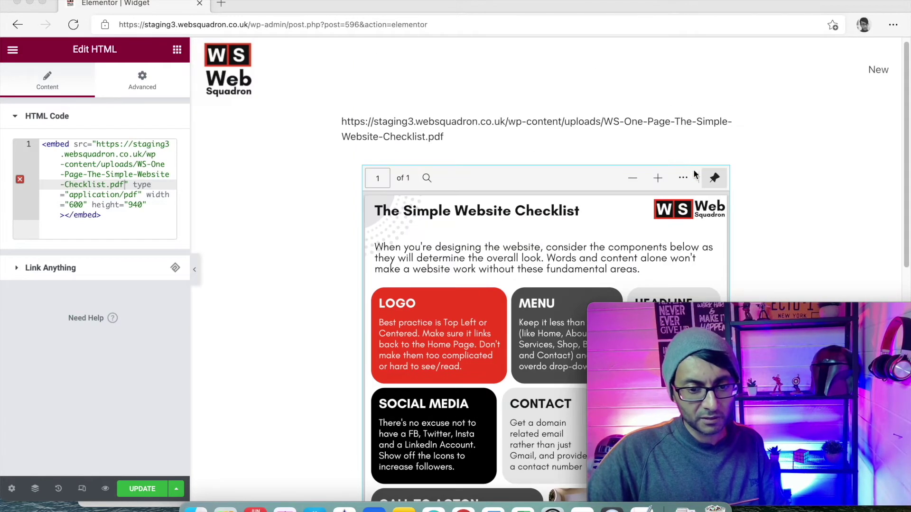
click(135, 205)
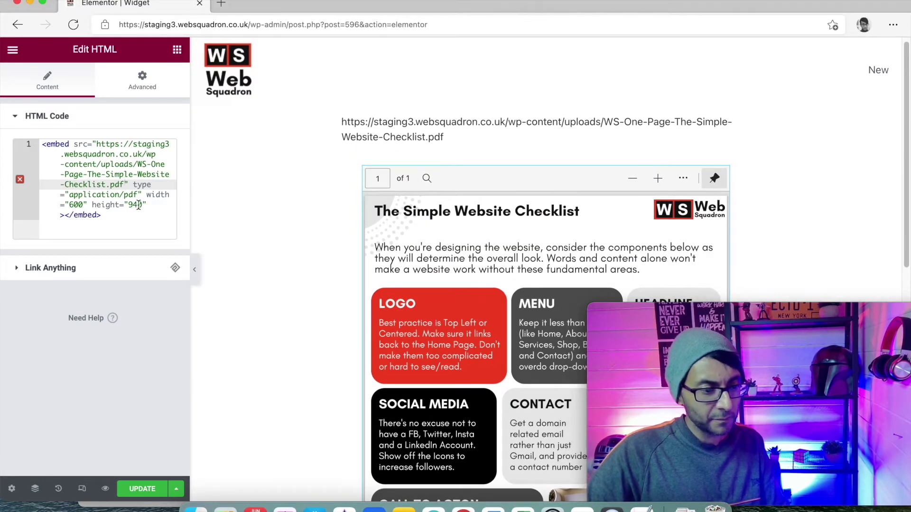
click(135, 205)
key(BackSpace)
text(0)
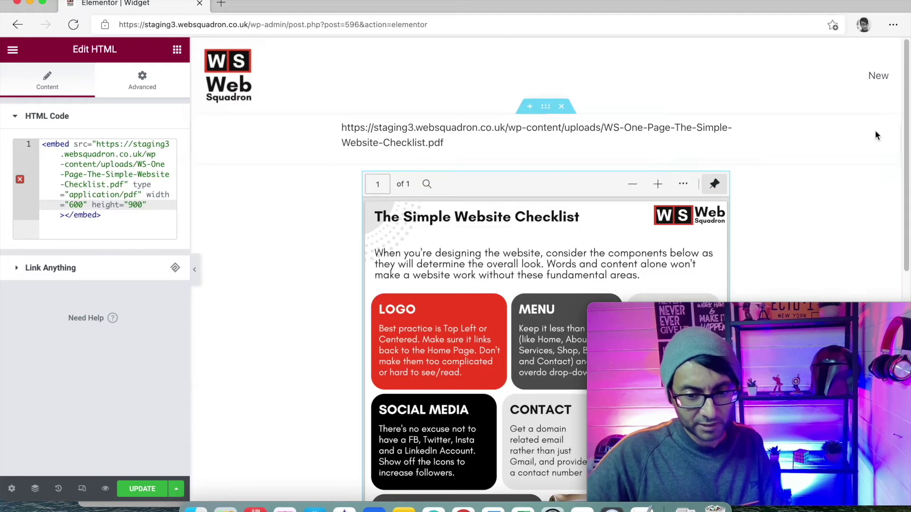
drag(903, 112, 904, 206)
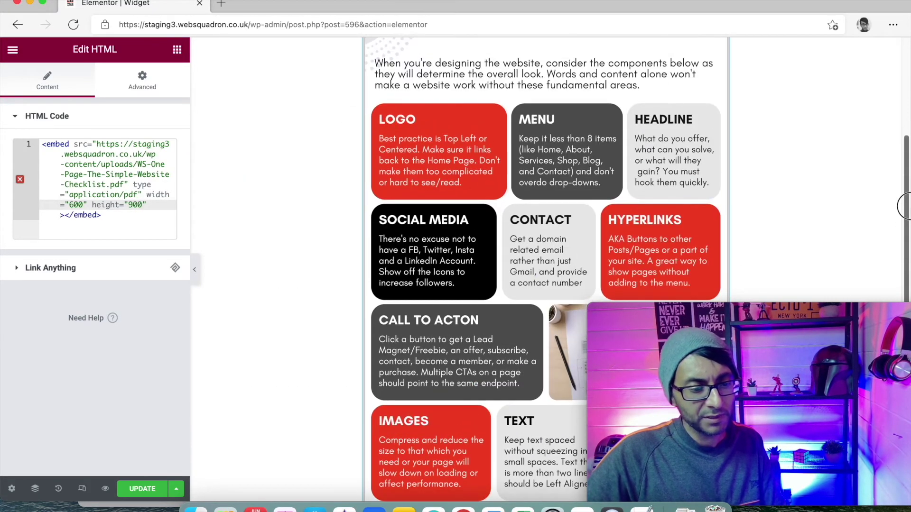
key(BackSpace)
key(BackSpace)
text(880)
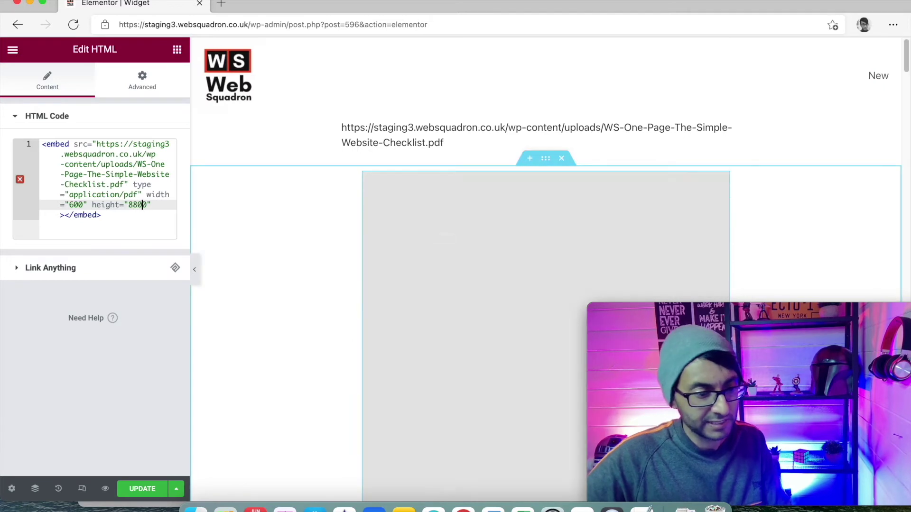
key(Delete)
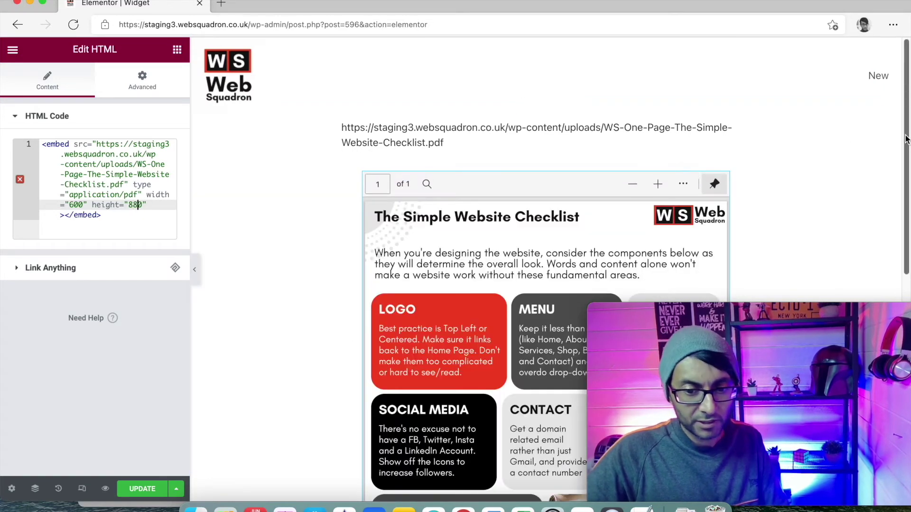
drag(905, 138, 904, 163)
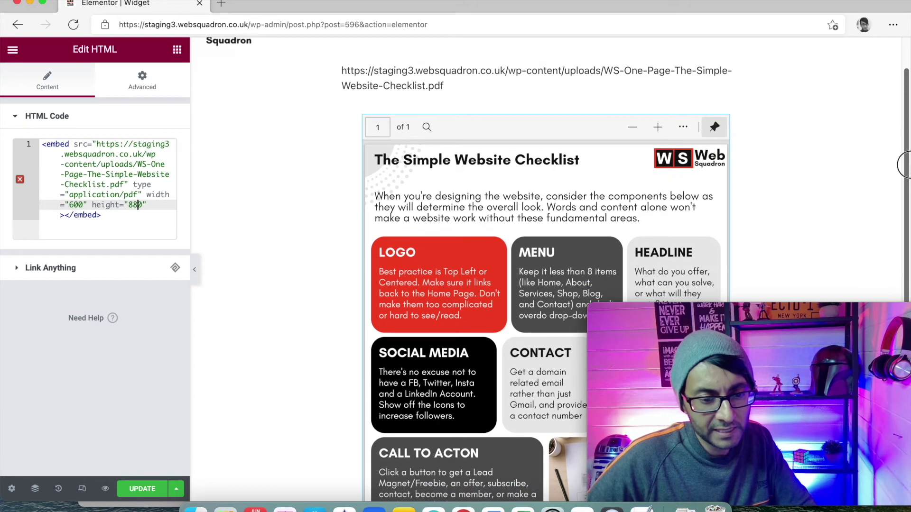
click(195, 270)
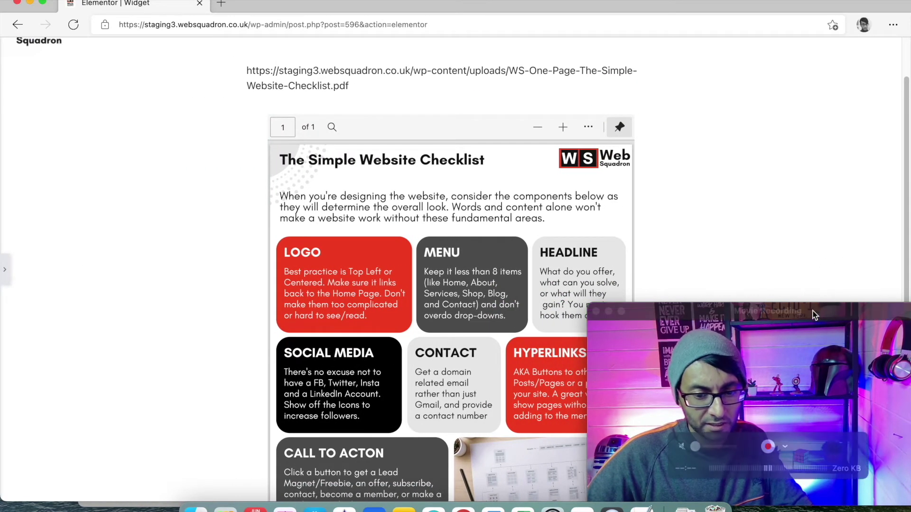
Preview the 600 × 880 checklist embed at full width and inspect the PDF viewer's options menu
drag(814, 315, 910, 283)
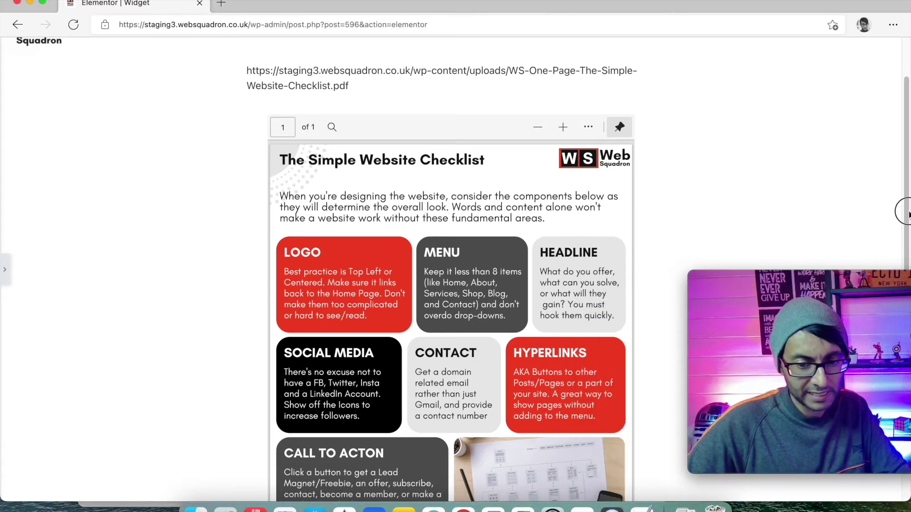
scroll(904, 181, up, 2)
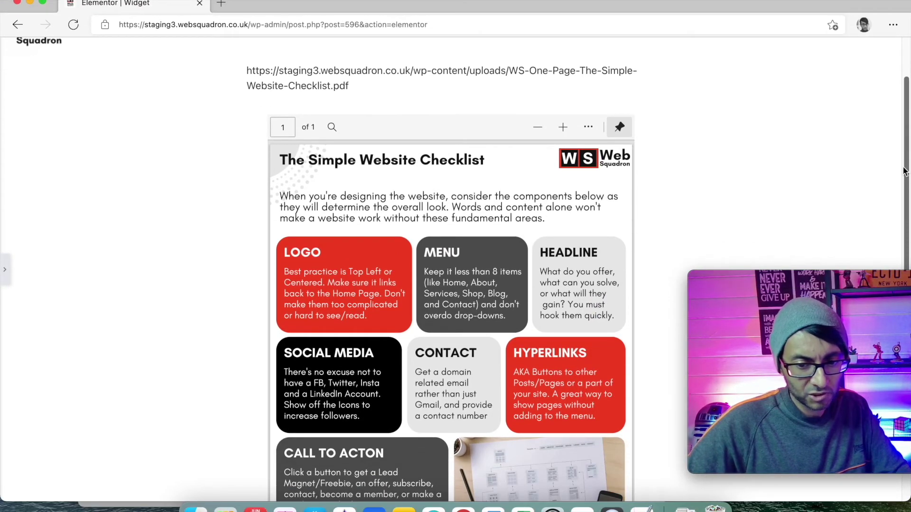
scroll(904, 171, down, 5)
scroll(903, 151, up, 4)
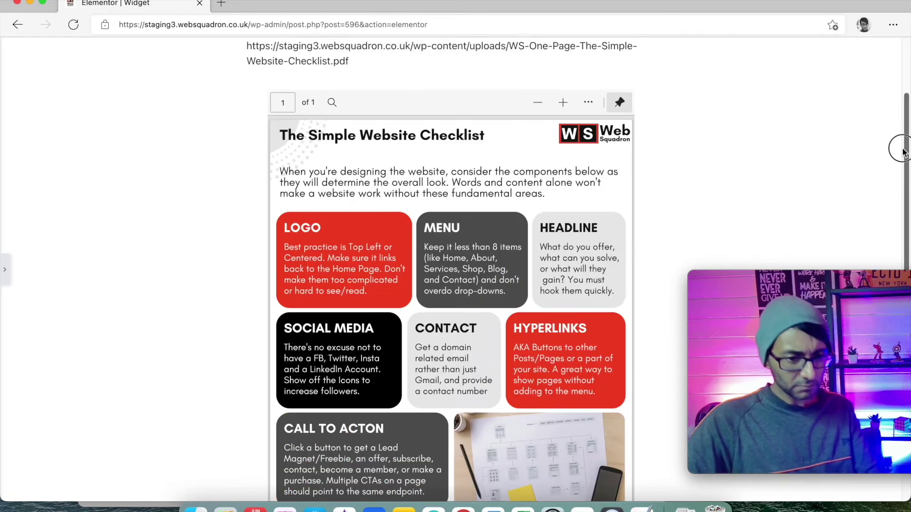
scroll(901, 151, up, 2)
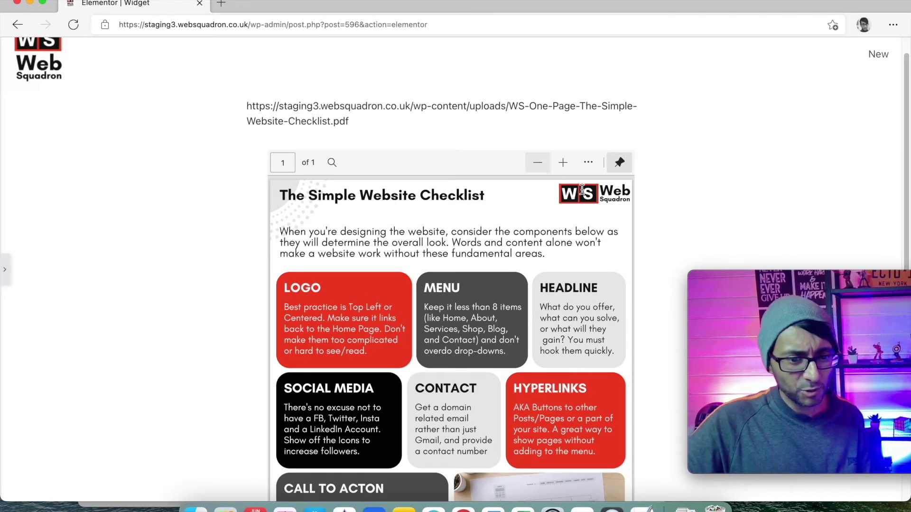
click(593, 165)
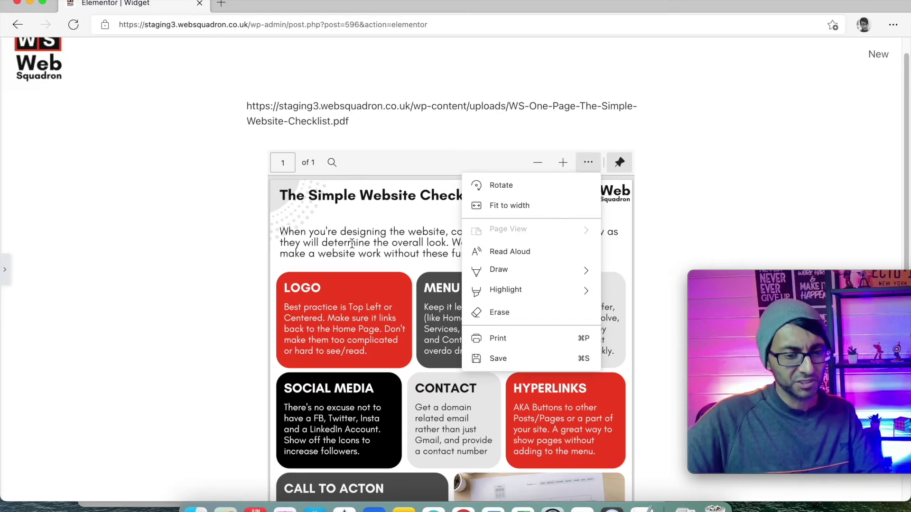
click(587, 164)
Switch to mobile responsive mode at 378 px wide and scroll through the preview
click(10, 269)
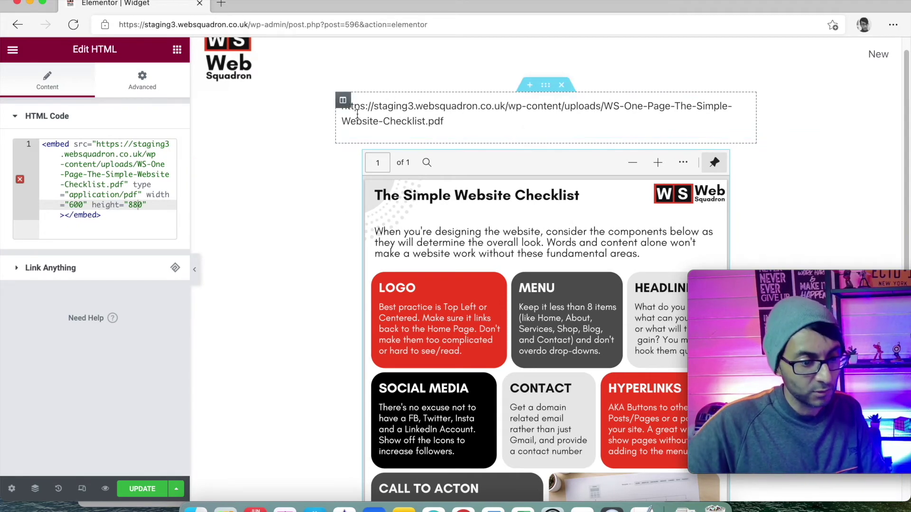
click(82, 488)
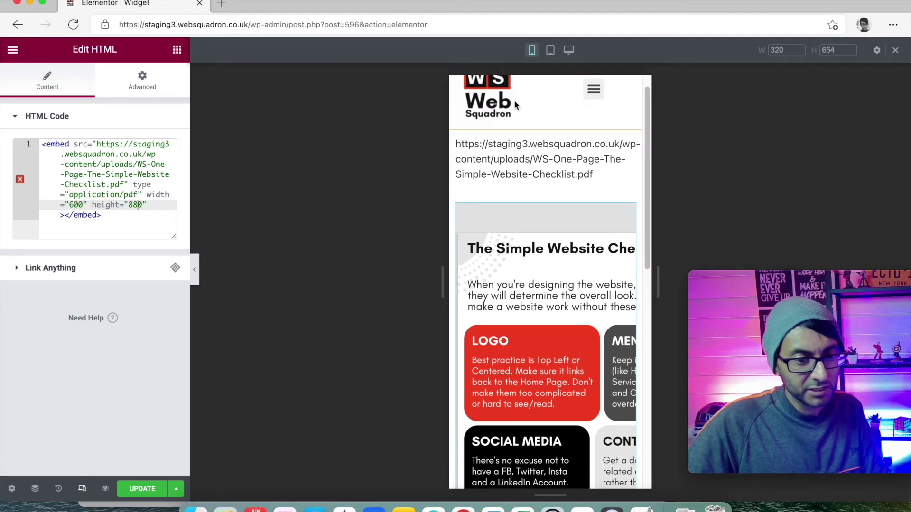
double_click(773, 50)
text(3)
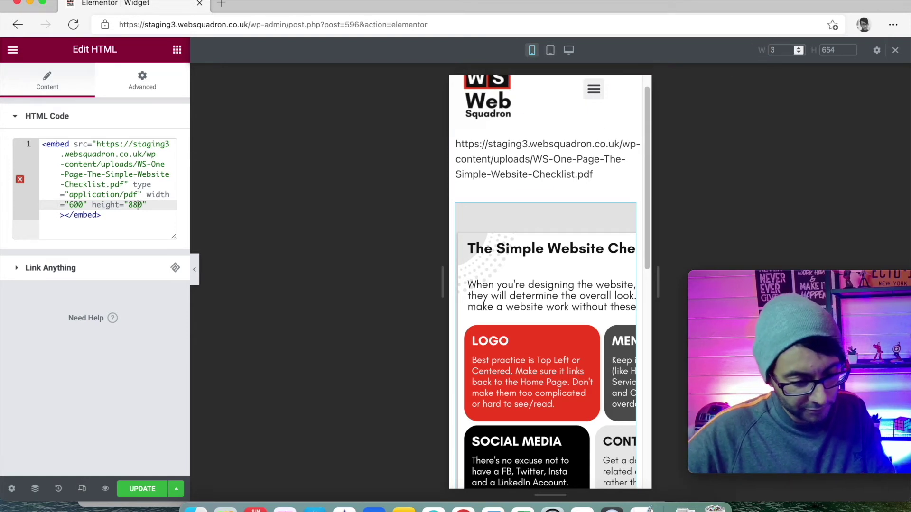
text(78)
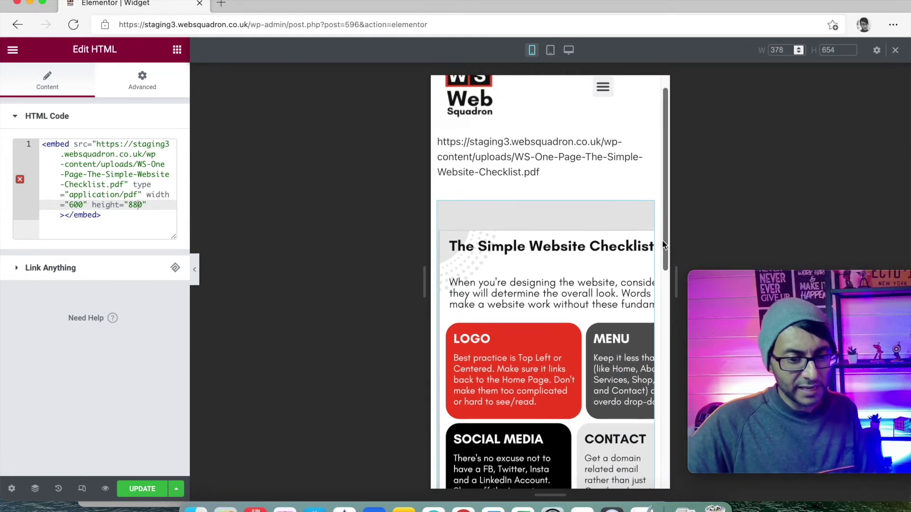
scroll(578, 272, down, 8)
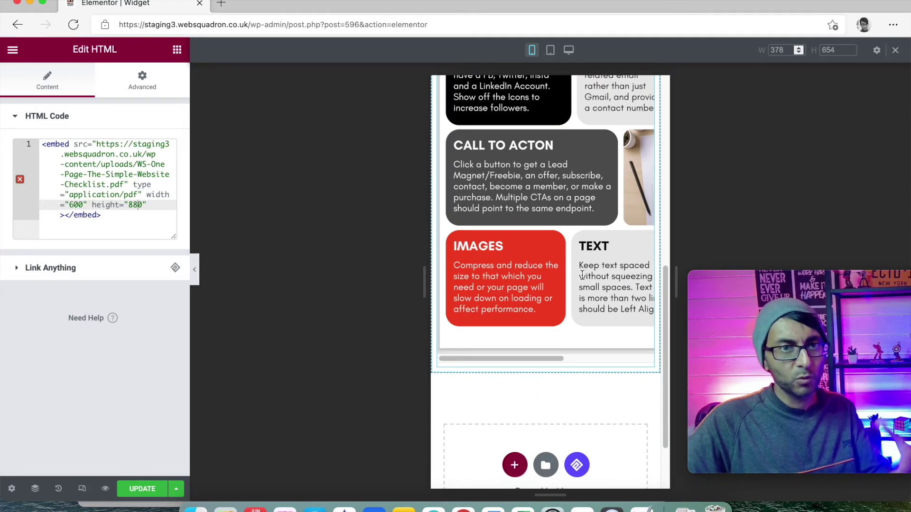
scroll(582, 275, up, 2)
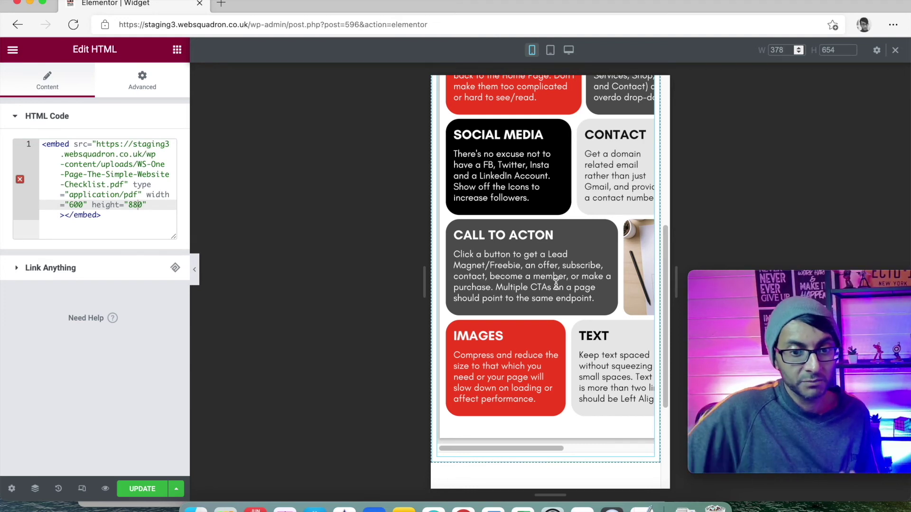
Switch back to the 1140 × 694 desktop preview and scroll through the embedded checklist
click(568, 50)
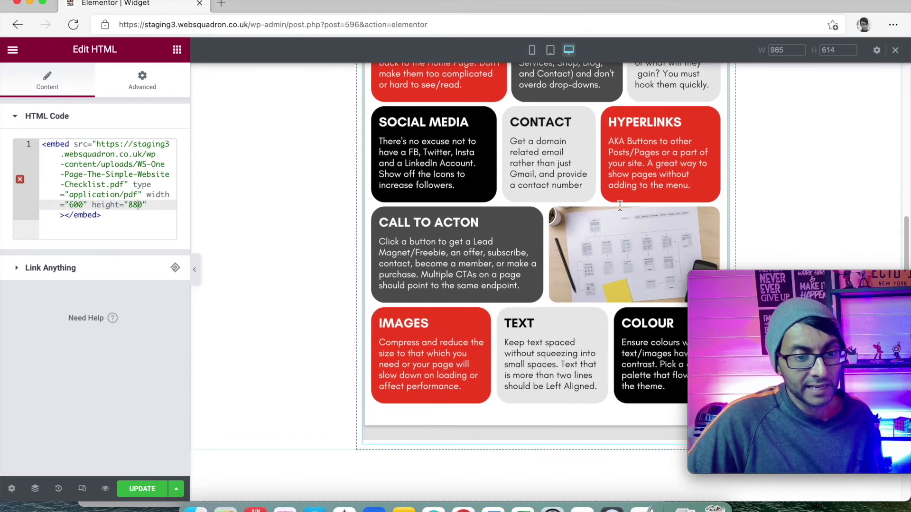
scroll(631, 237, up, 3)
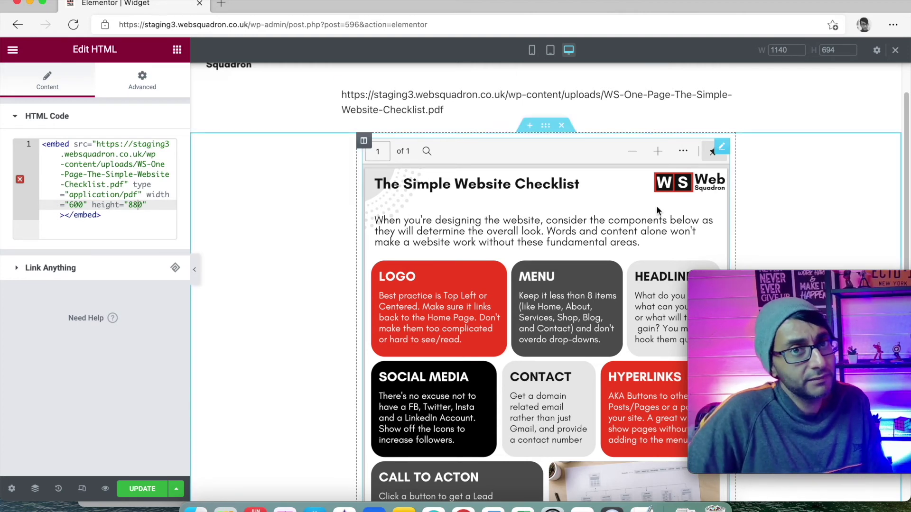
scroll(576, 232, down, 5)
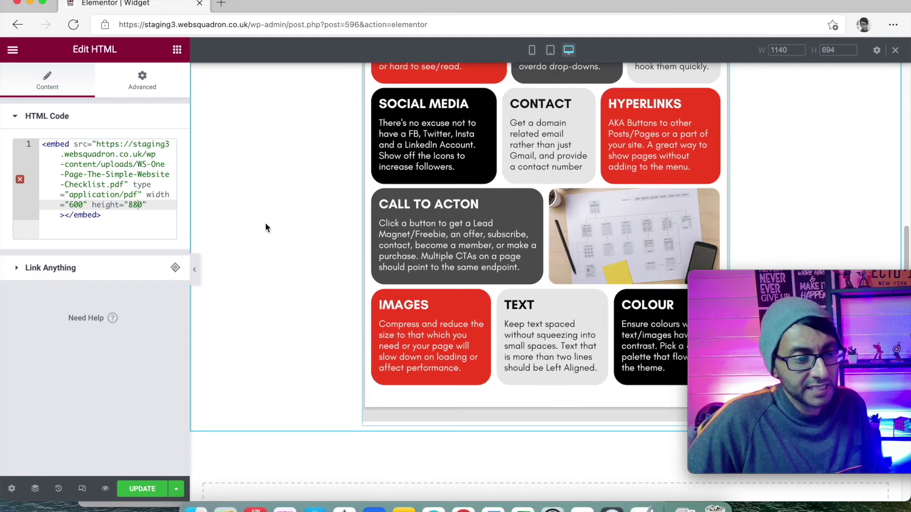